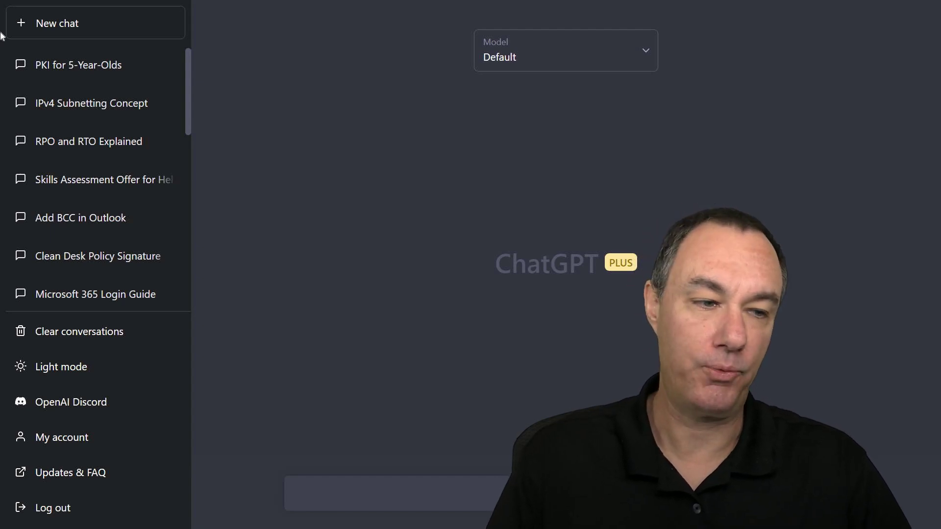
- Begin typing "I'm seeing 169.254 addresses on my…" in the message box, fixing the mistyped digit
click(386, 491)
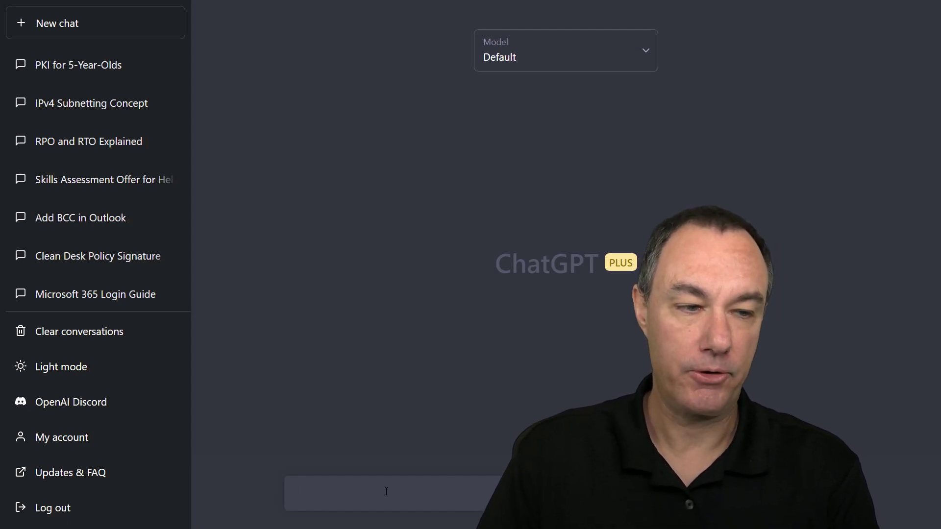
text(see)
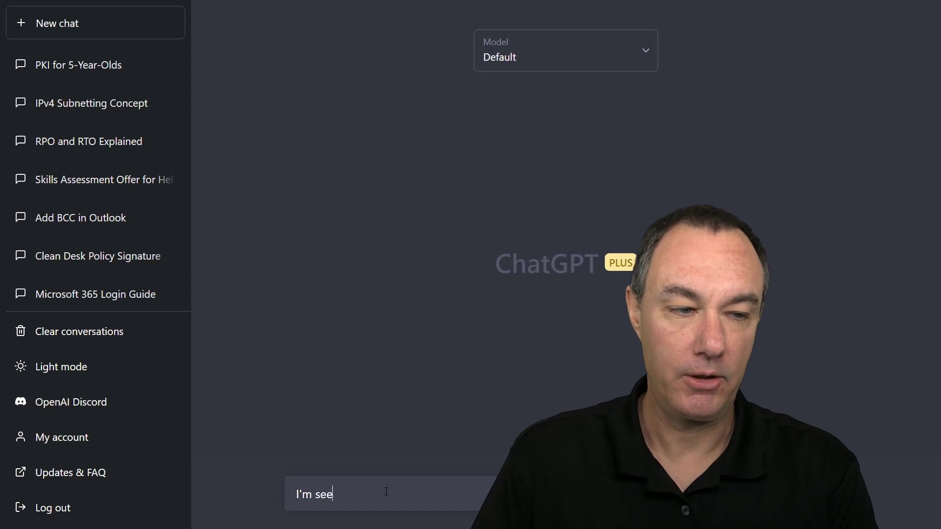
text(ing 165.25)
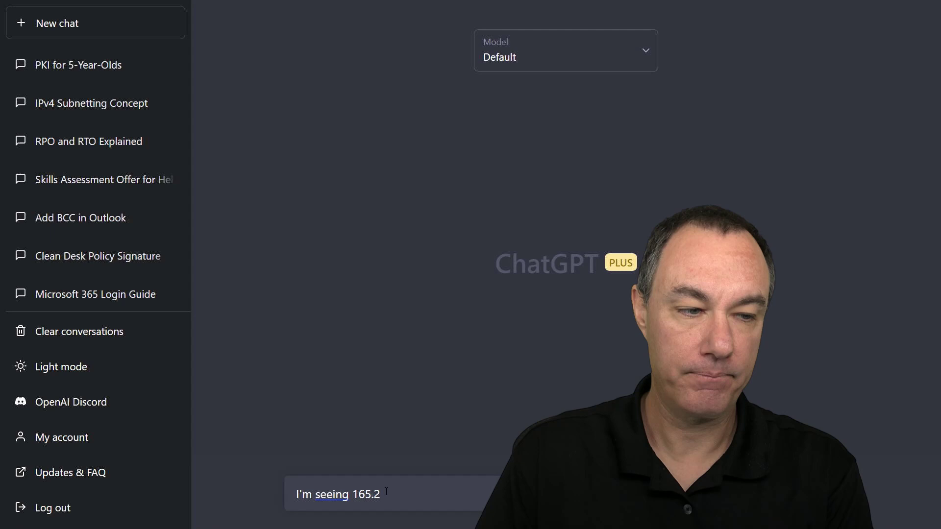
key(BackSpace)
text(9.25)
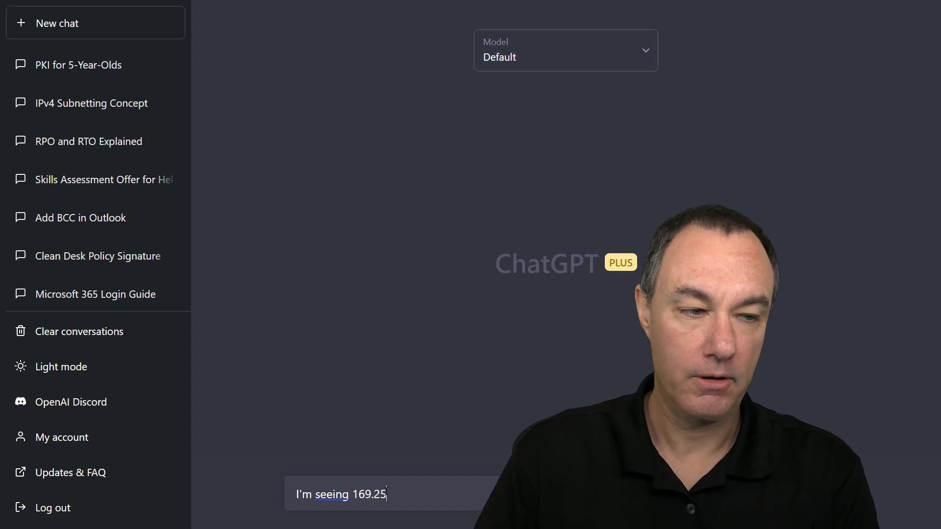
text(4 address)
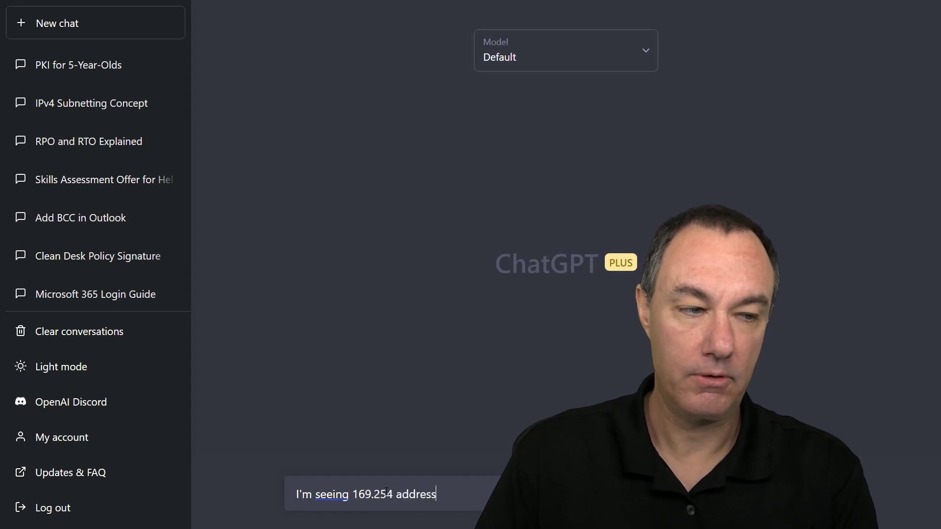
text(es on my windows hosts when i do IPconfig)
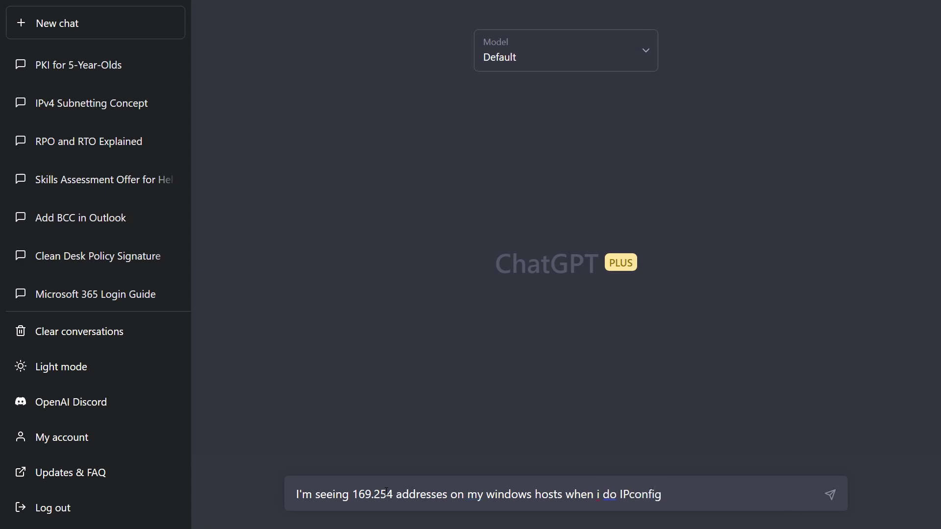
- Send the 169.254 question, highlight the network/DHCP server causes in the reply, then start a new chat
key(Return)
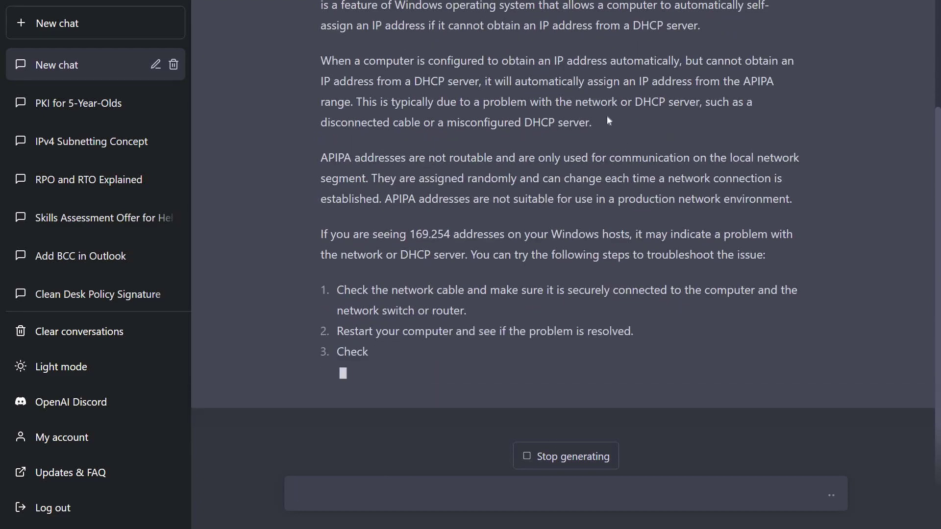
drag(607, 117, 368, 81)
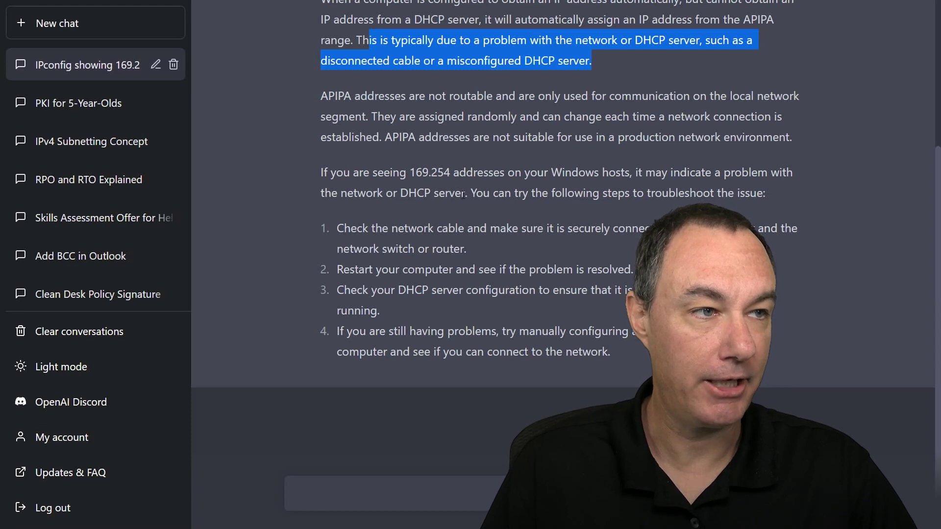
drag(461, 192, 402, 191)
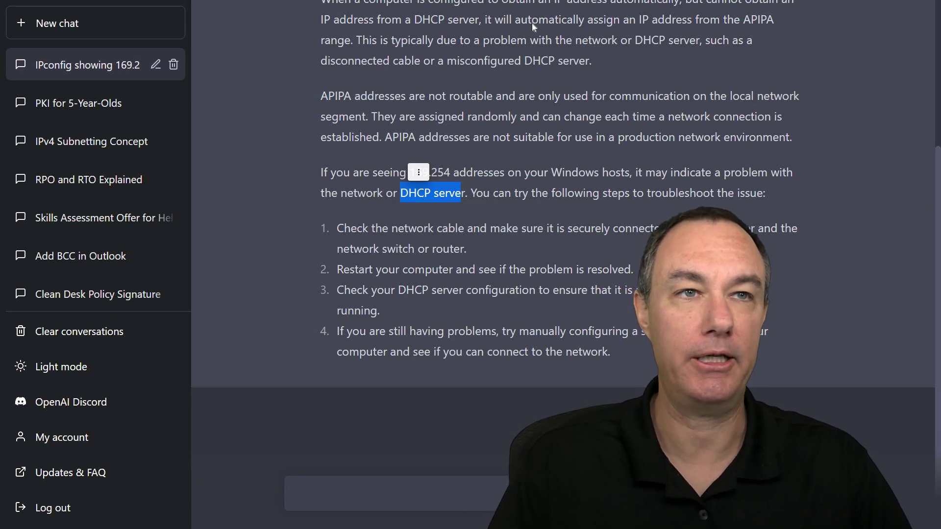
click(87, 21)
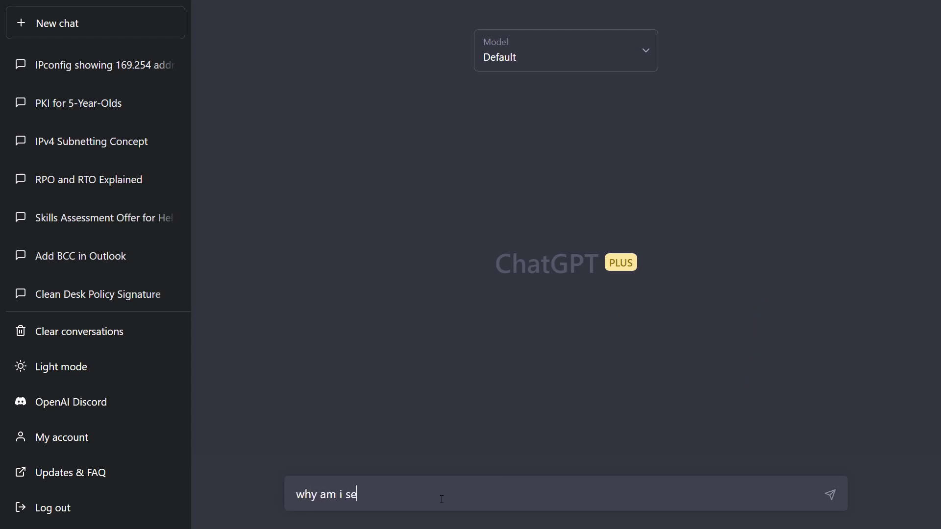
- Finish and send the question about flapping MAC addresses on Cisco Catalyst switches
text(eing flapping mac addresses in the log files for my catalyst)
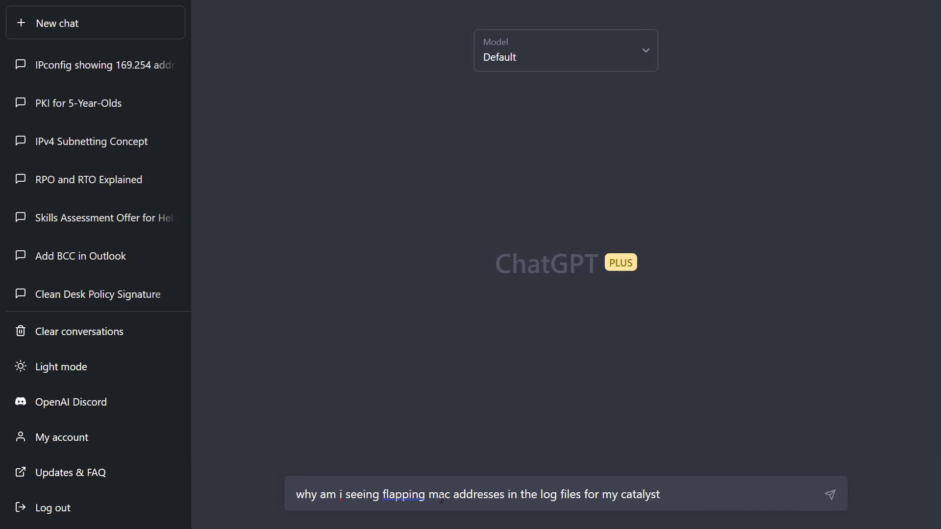
key(BackSpace)
key(BackSpace)
key(BackSpace)
key(BackSpace)
key(BackSpace)
key(BackSpace)
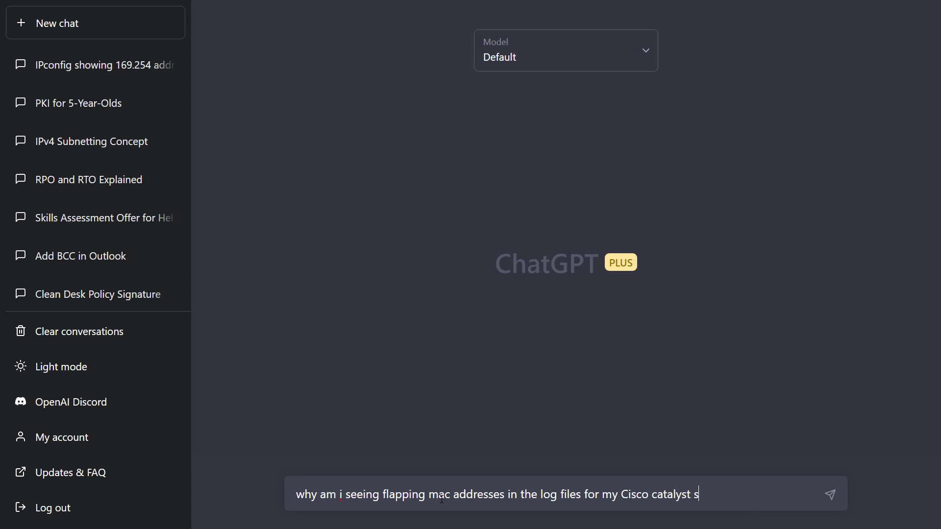
key(Return)
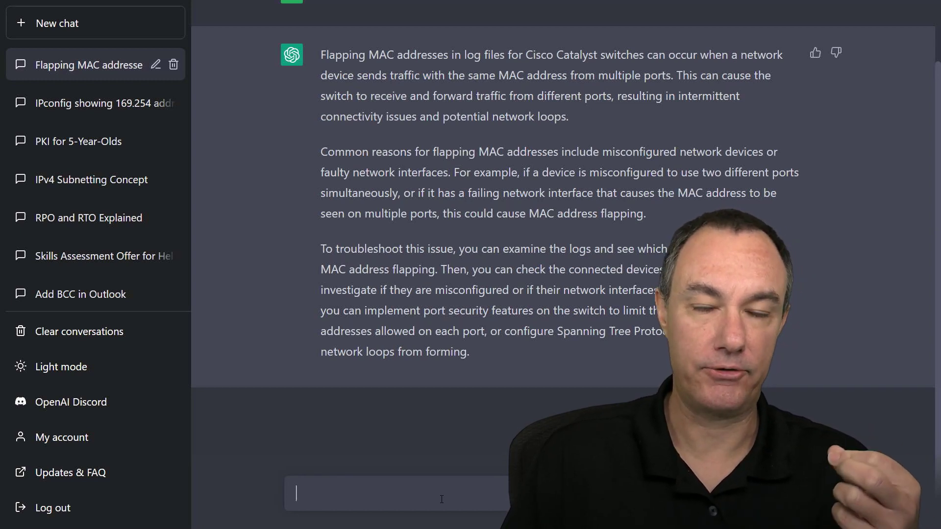
- Highlight the Spanning Tree Protocol advice in the flapping MAC reply, then open an empty chat
click(442, 499)
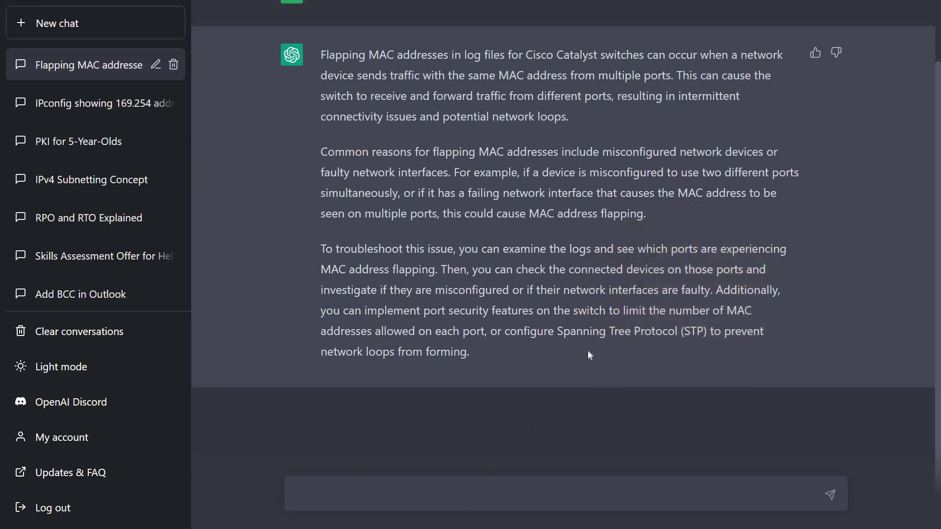
drag(584, 348, 557, 328)
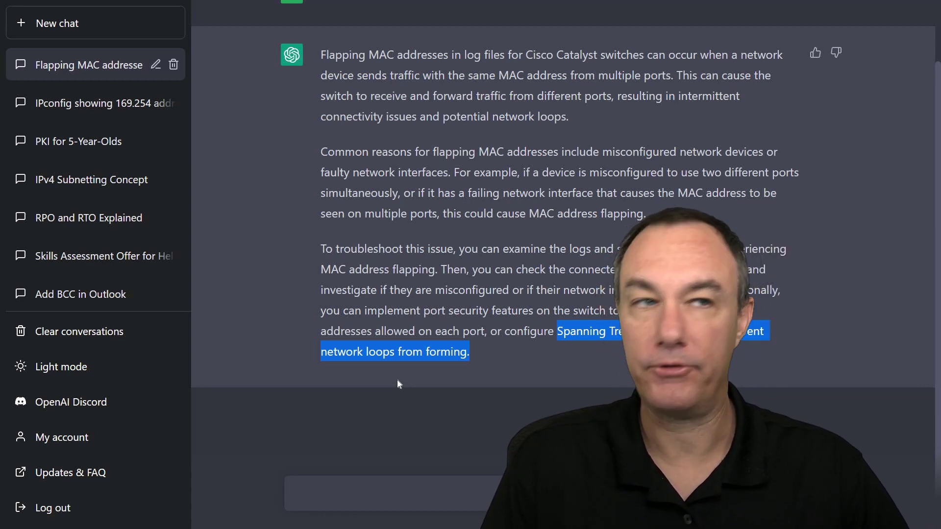
click(57, 28)
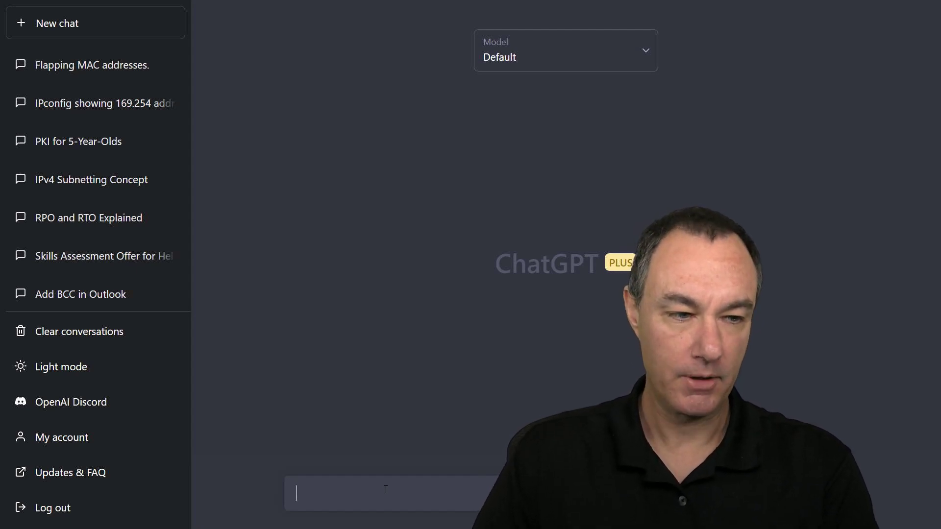
text(Why is outl)
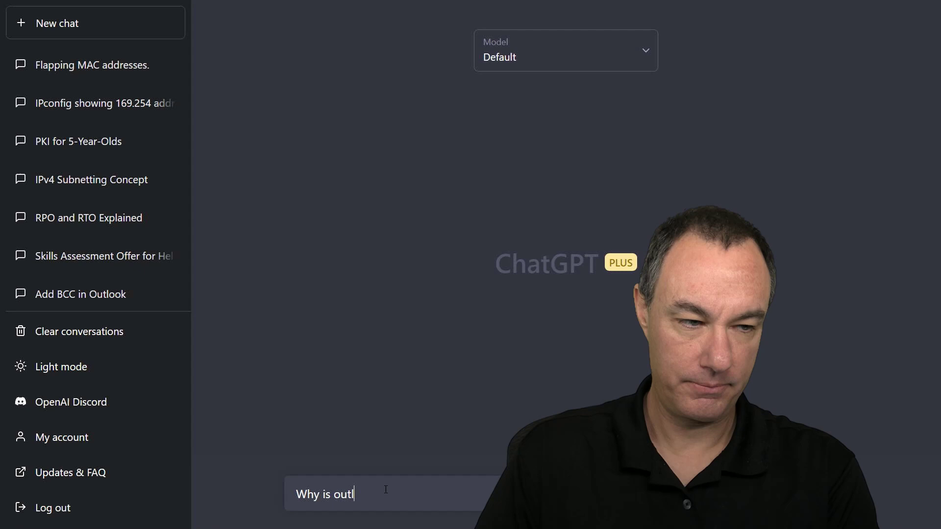
text(ook telling me th)
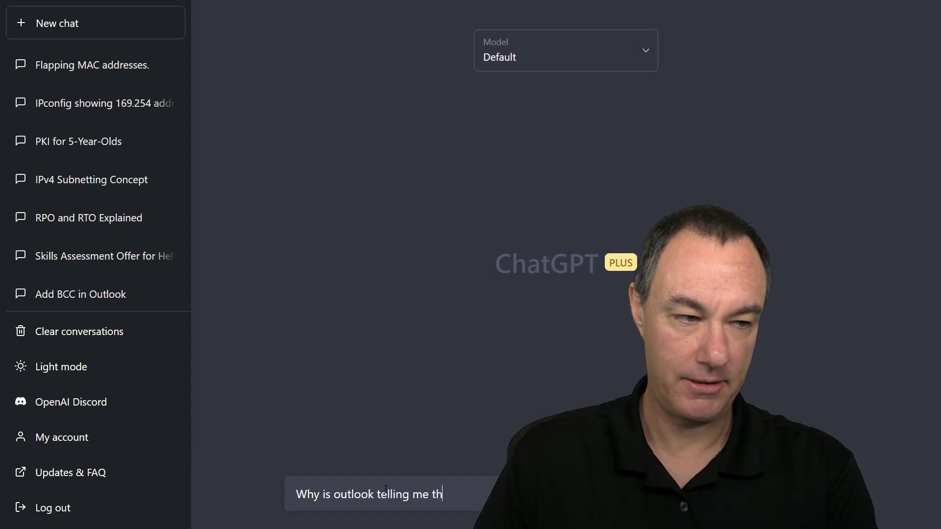
text(at i)
key(BackSpace)
text(m)
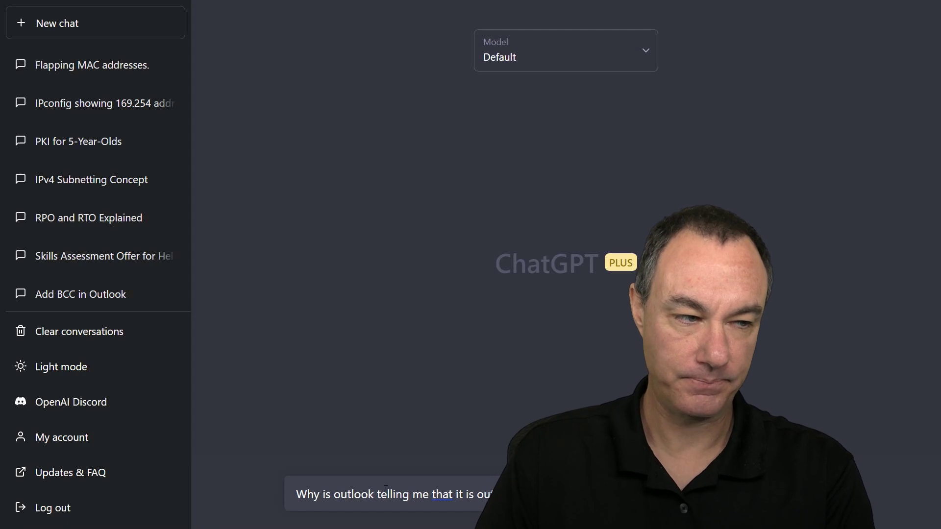
key(Return)
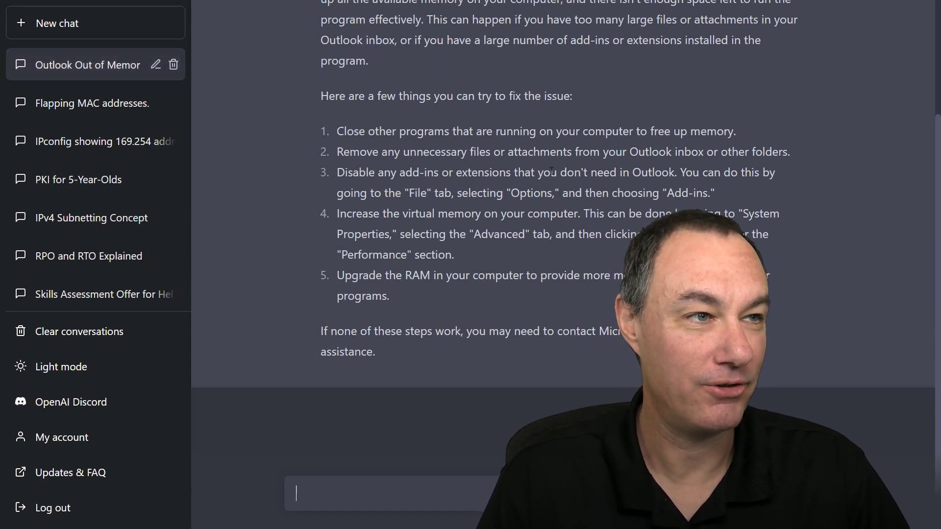
drag(377, 127, 743, 128)
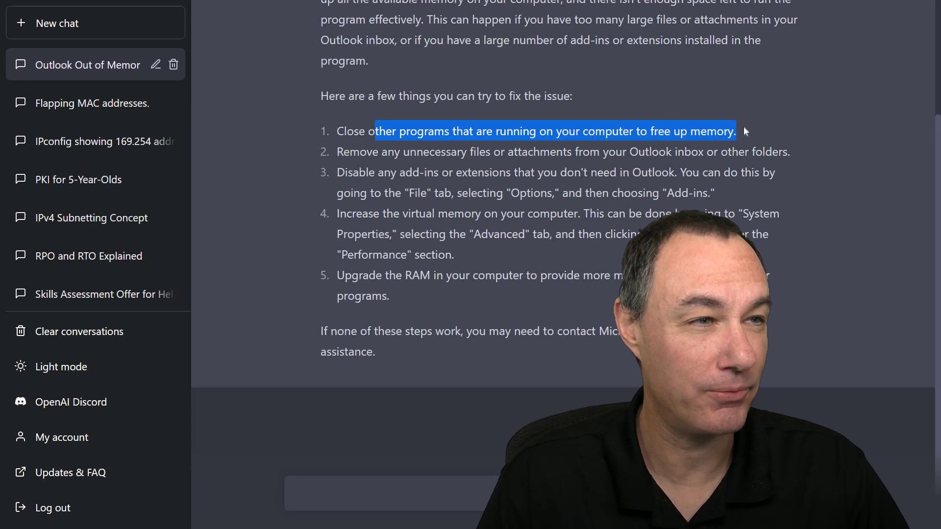
drag(395, 152, 560, 150)
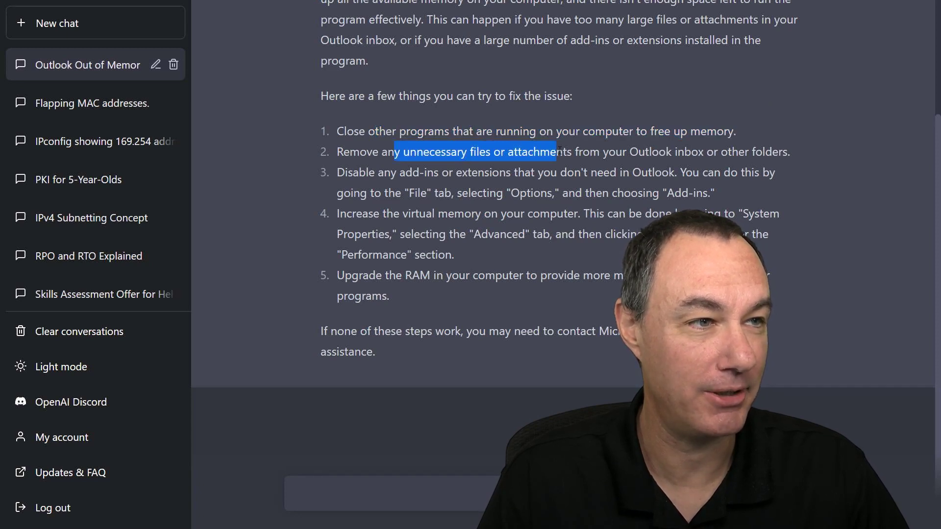
drag(392, 173, 462, 189)
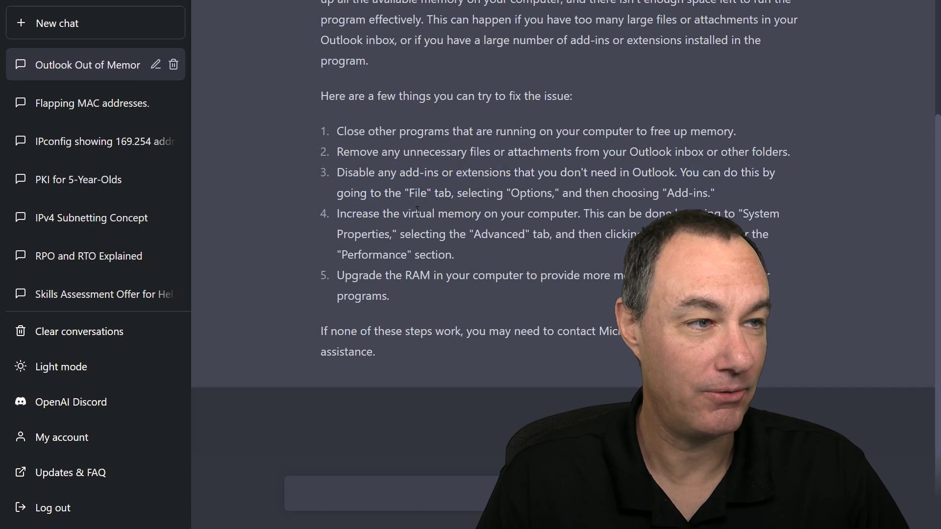
drag(416, 214, 437, 250)
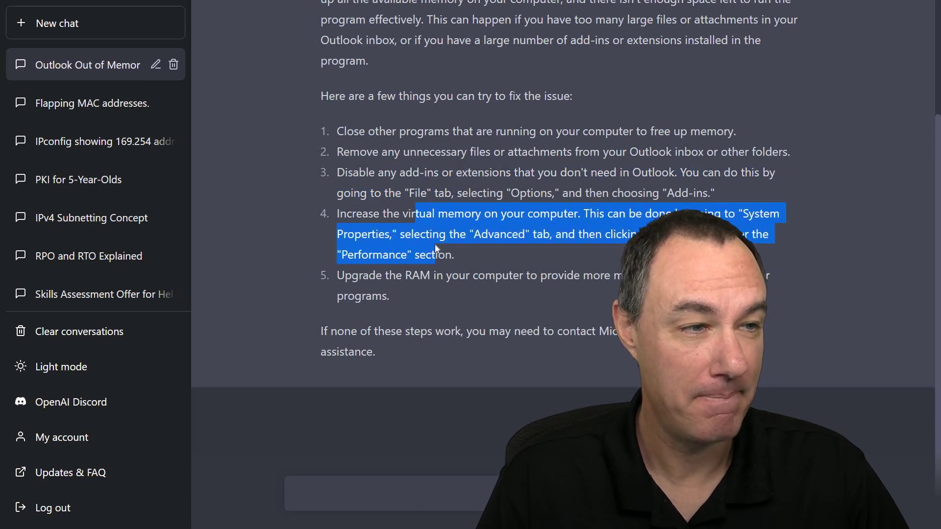
- Send the follow-up "None of those are the issue…" asking what else causes Outlook's out-of-memory error
click(347, 501)
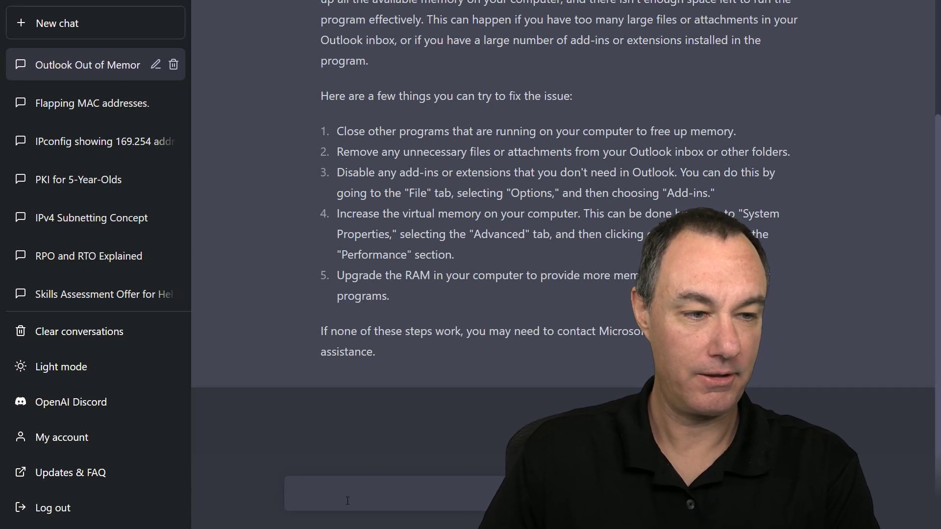
text(N)
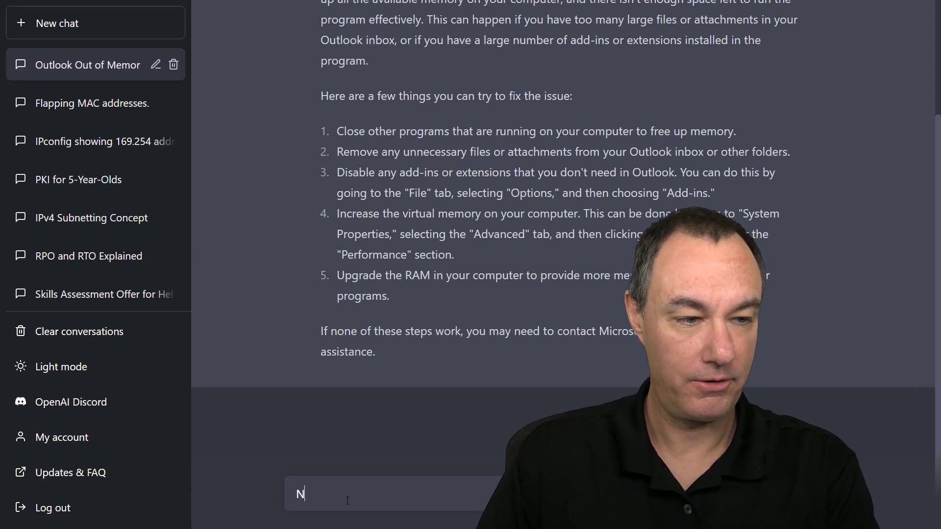
text(one of those are)
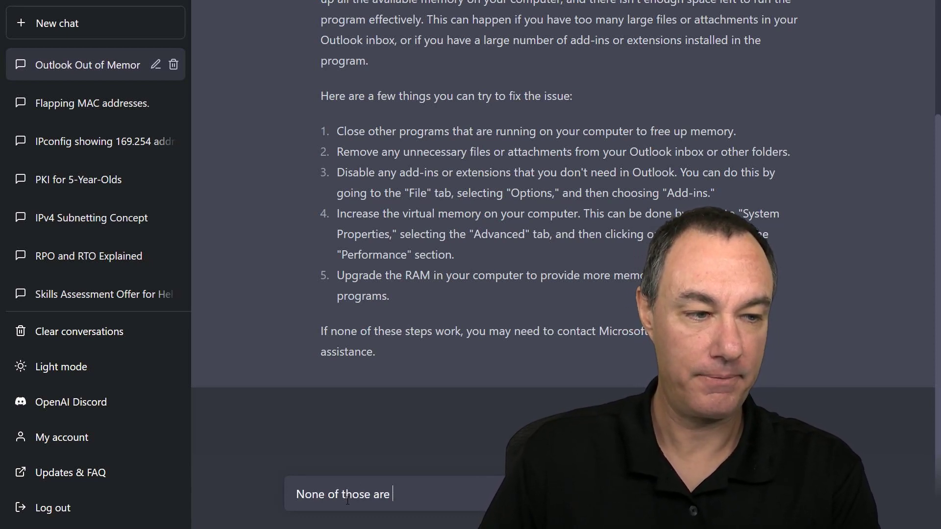
text( the issu)
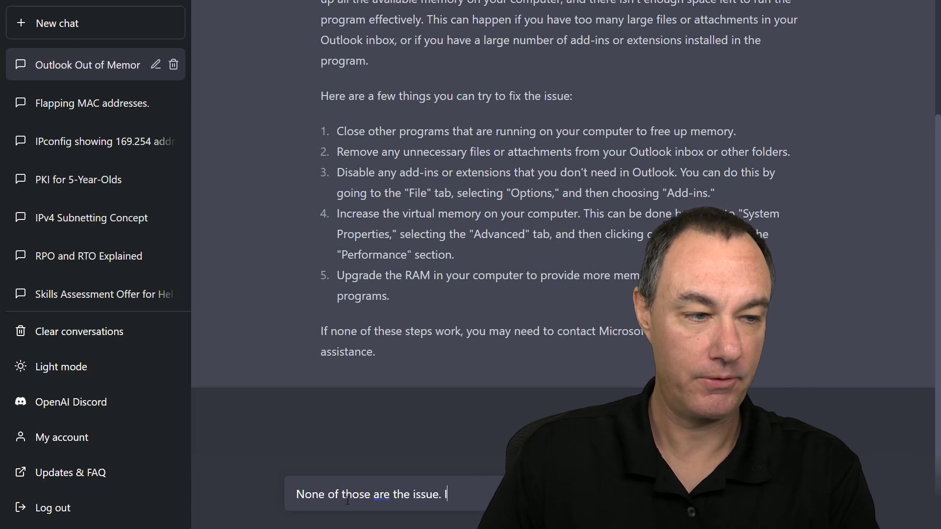
text(e. I)
key(BackSpace)
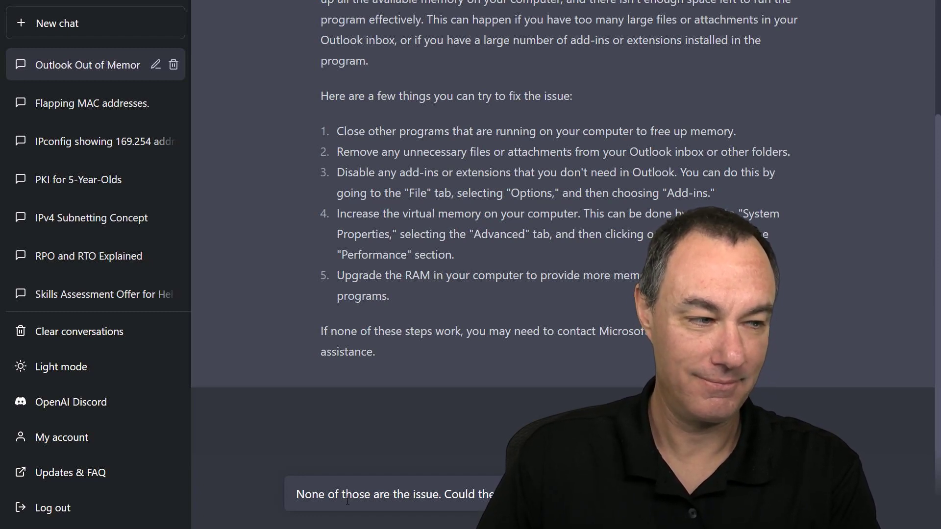
key(Return)
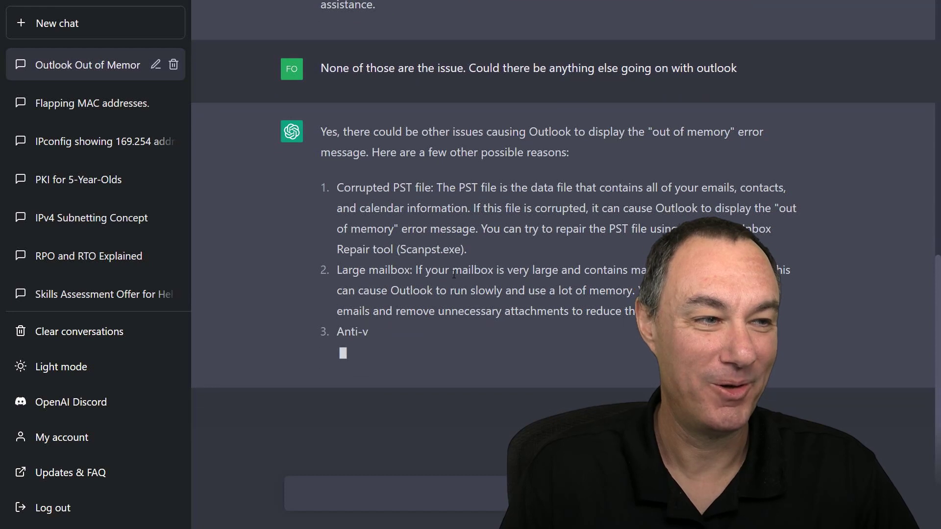
- Highlight key phrases such as Scanpst.exe and Large mailbox as the Outlook reply finishes
drag(467, 228, 398, 229)
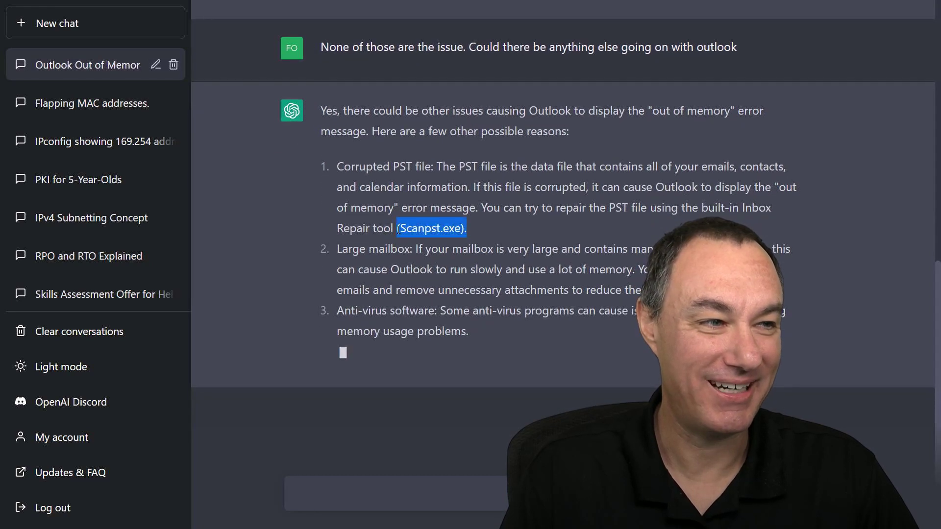
drag(336, 249, 424, 249)
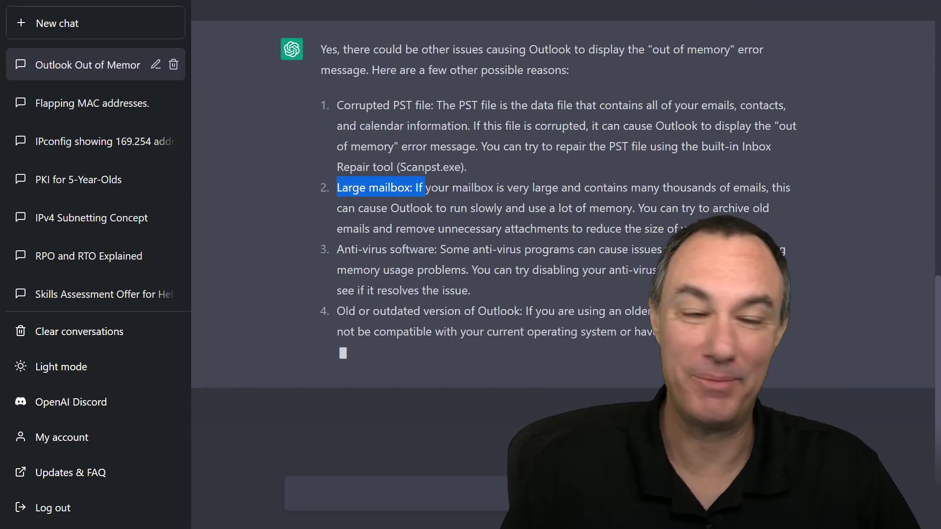
drag(753, 206, 642, 185)
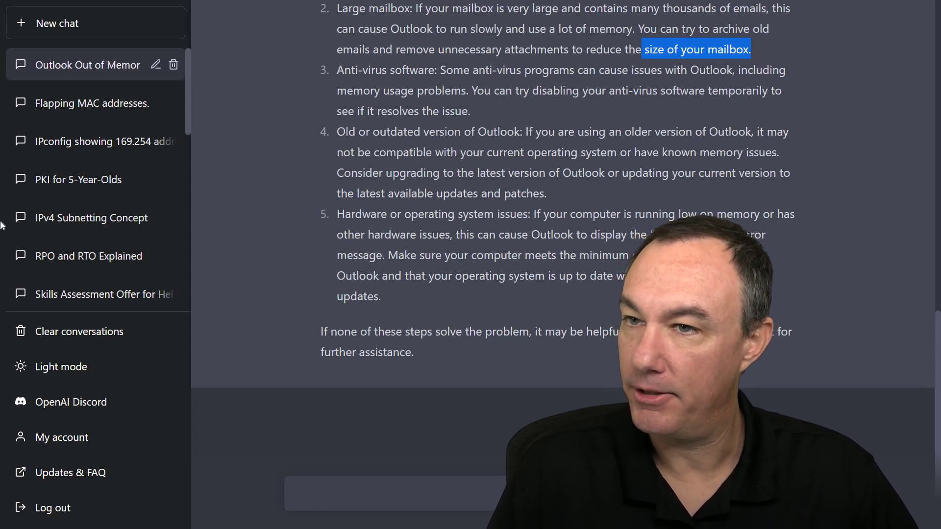
- In a new chat, type "I'm seeing late collisions in the show int…" without sending it
click(70, 30)
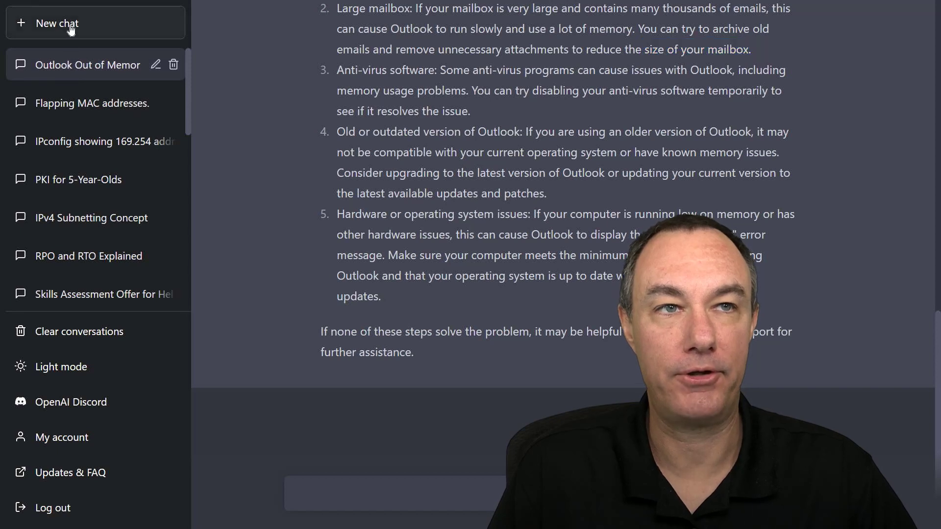
click(400, 489)
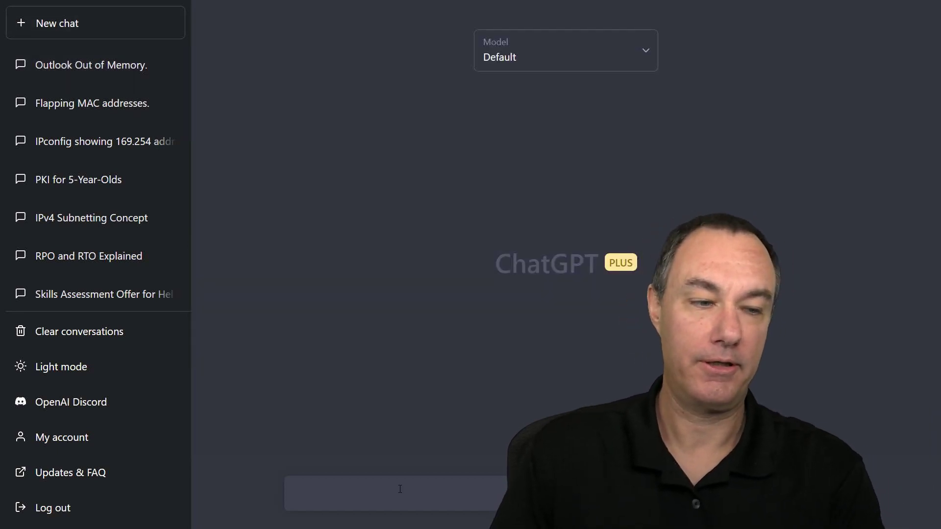
text(I'm seeing )
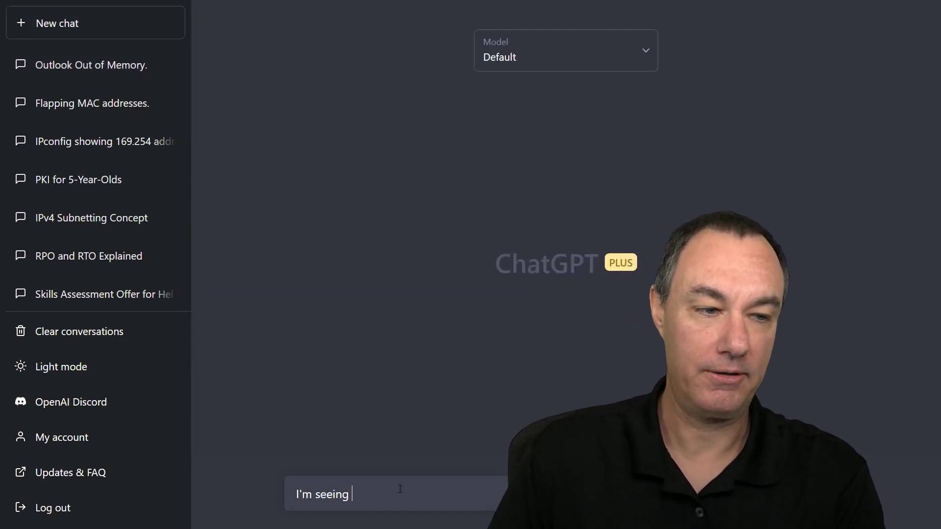
text(late c)
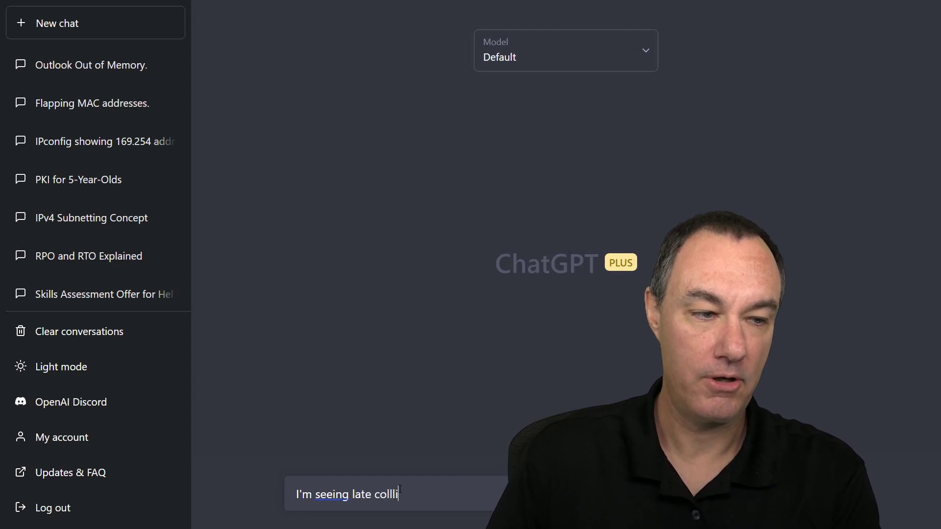
text(ollisions in th)
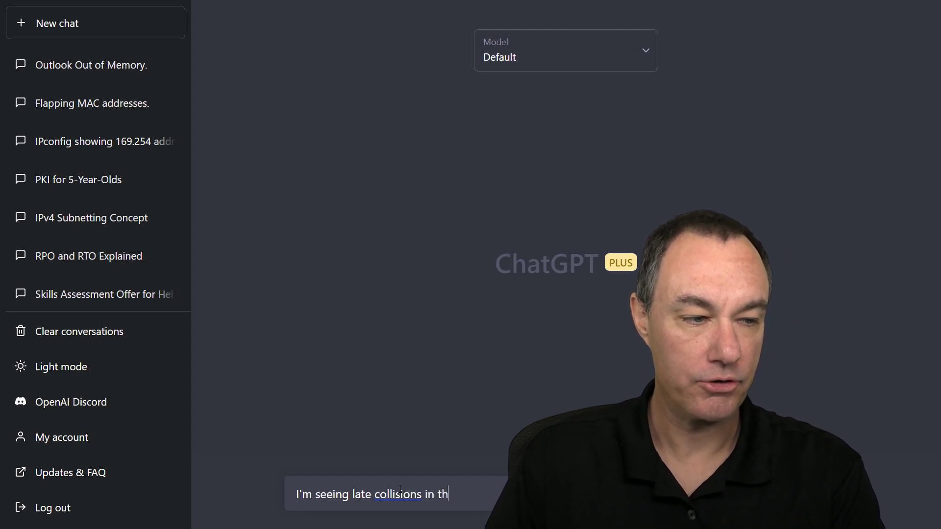
text(e show int)
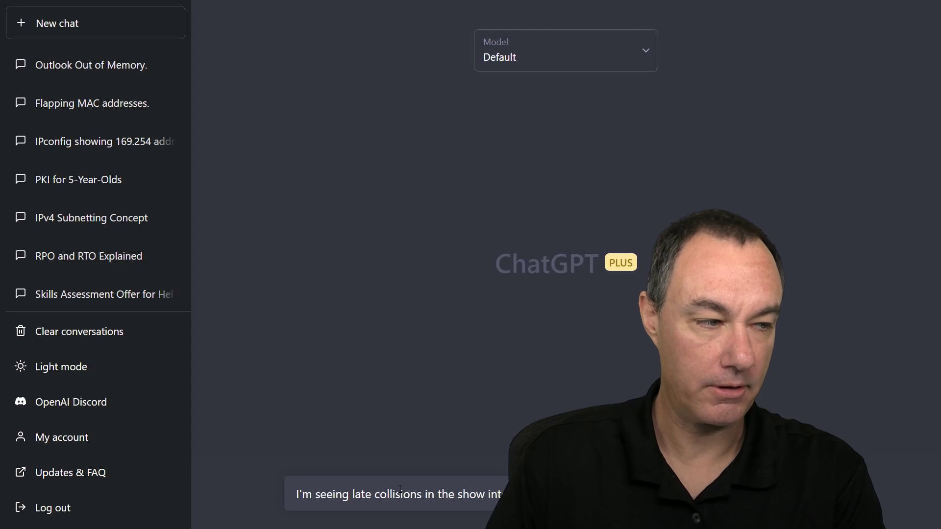
- Send the late collisions question and highlight a phrase in the duplex-mismatch troubleshooting reply
key(Return)
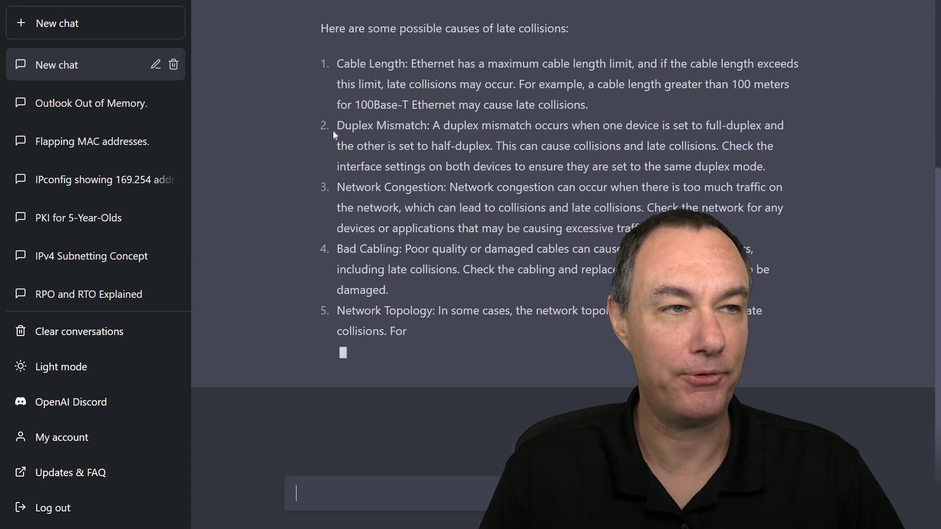
drag(337, 125, 432, 126)
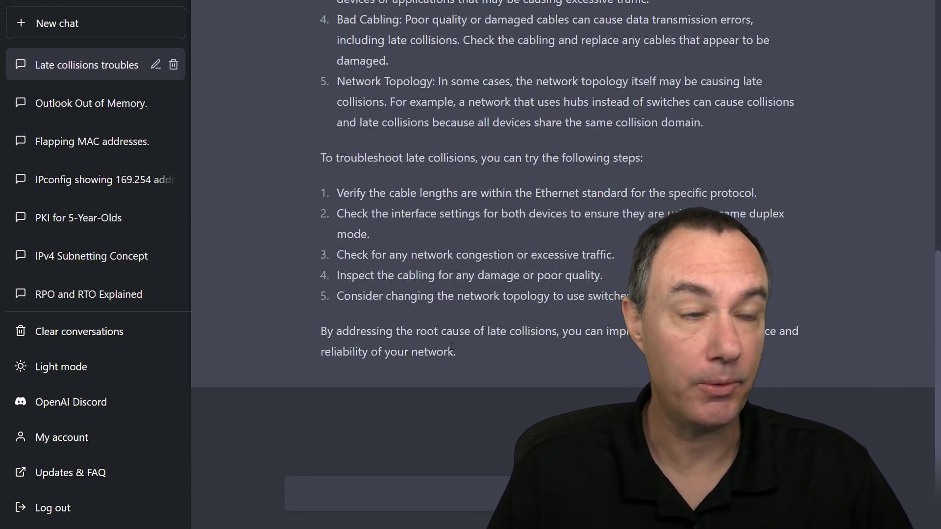
scroll(454, 326, up, 5)
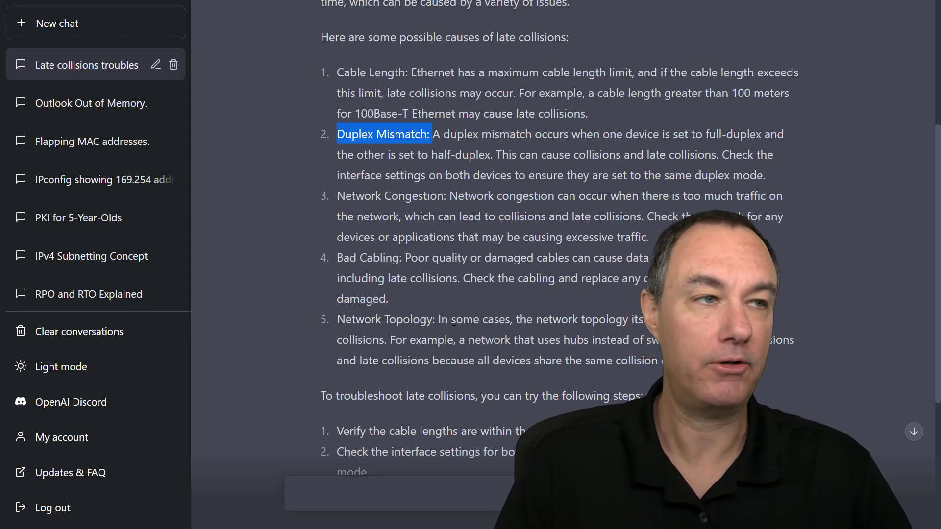
drag(446, 134, 596, 161)
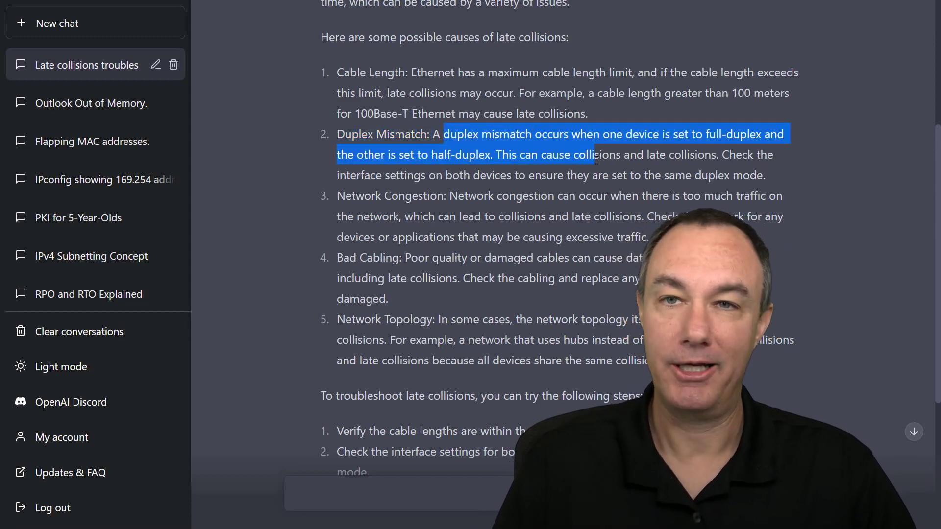